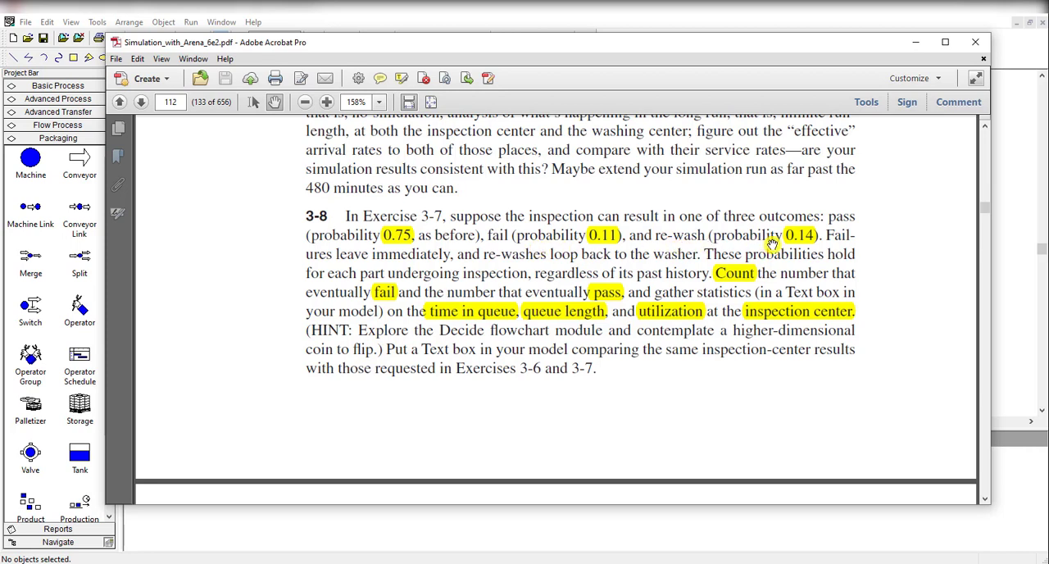
# Read the Exercise 3-8 statement in the PDF and switch back to the Arena model
pyautogui.scroll(3, 772, 244)
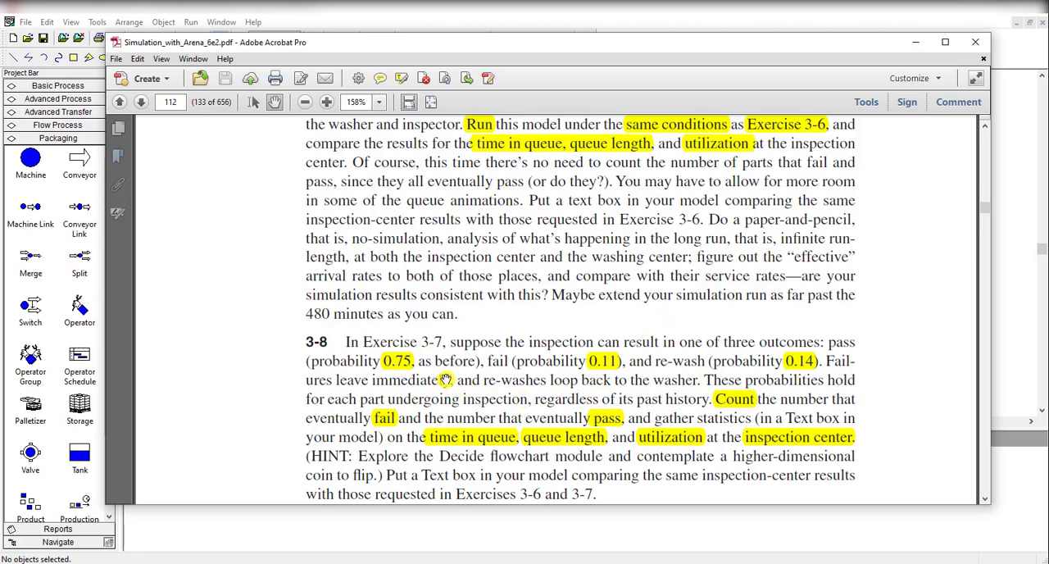
pyautogui.scroll(-2, 443, 381)
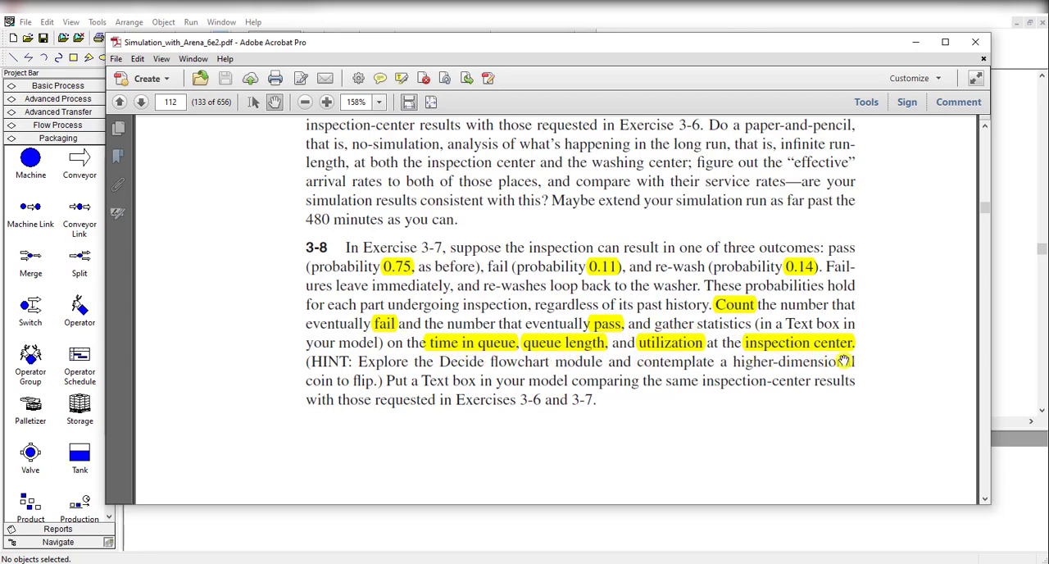
pyautogui.click(1009, 339)
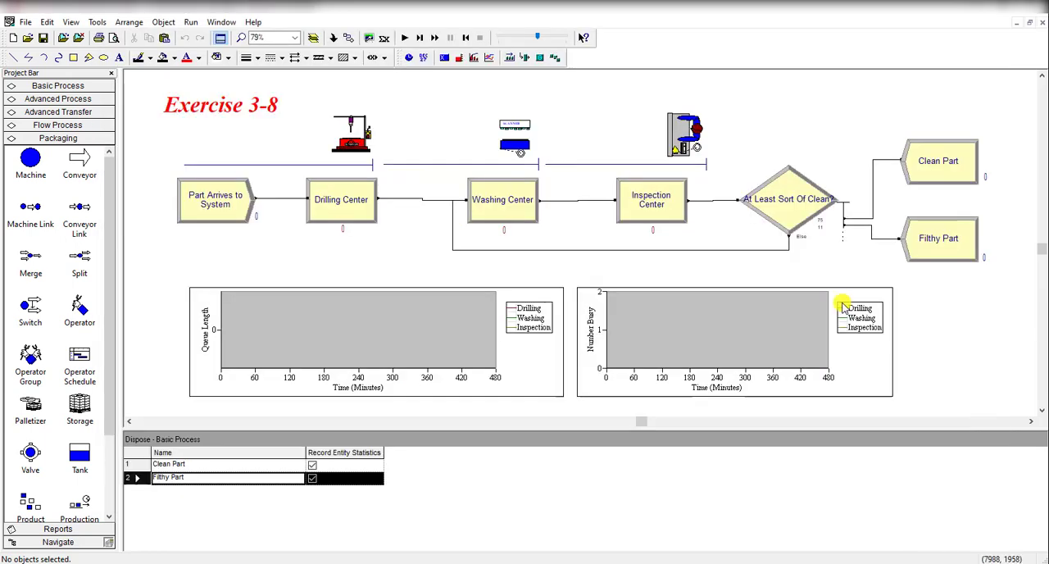
# Review the entity type and time-between-arrivals settings of the Part Arrives to System module
pyautogui.doubleClick(197, 215)
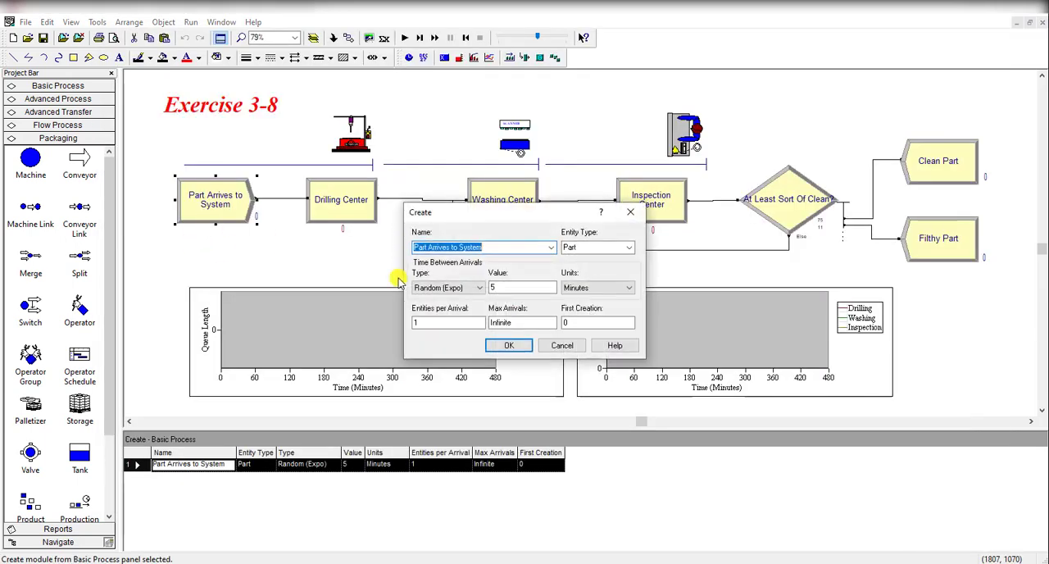
pyautogui.click(496, 250)
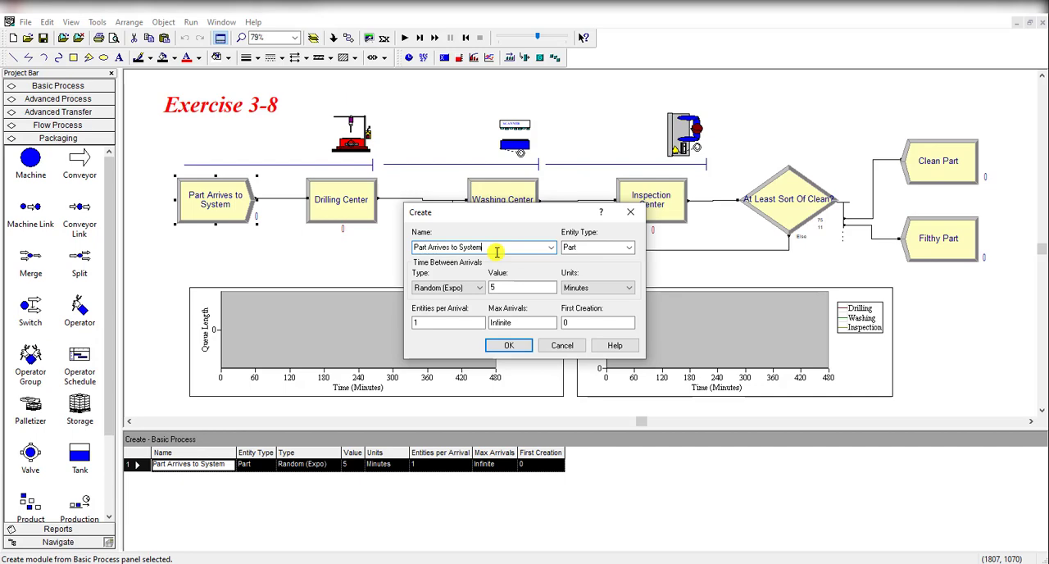
pyautogui.click(525, 345)
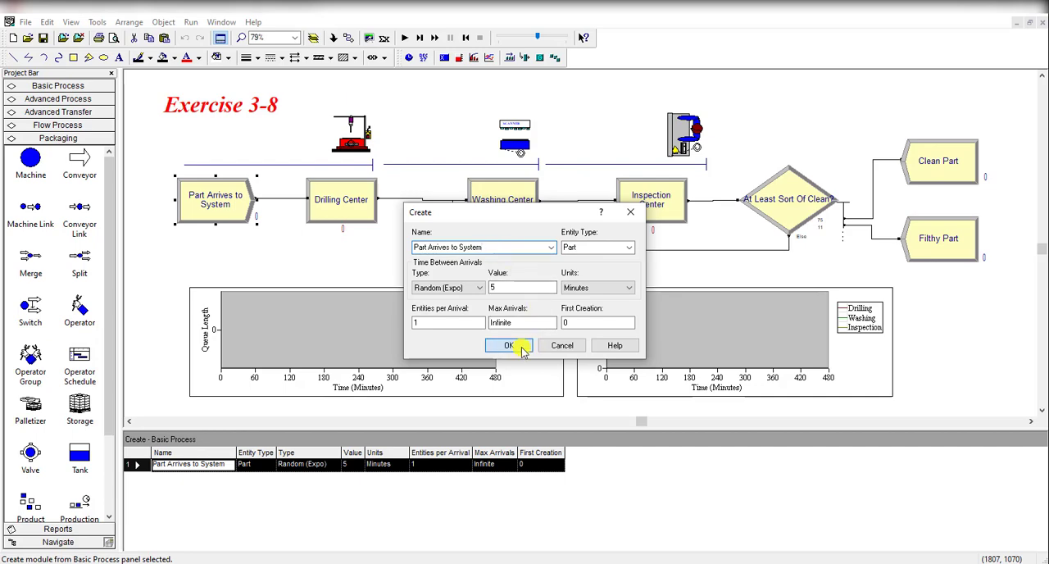
# Review the resources and delay settings of the Drilling Center, Washing Center and Inspection Center processes
pyautogui.doubleClick(360, 215)
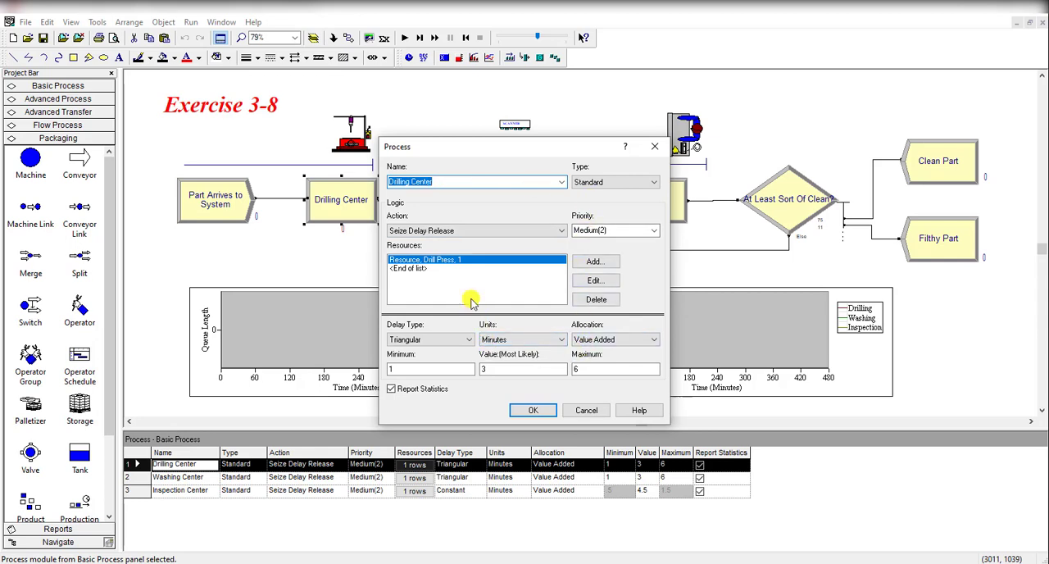
pyautogui.click(532, 409)
pyautogui.doubleClick(525, 205)
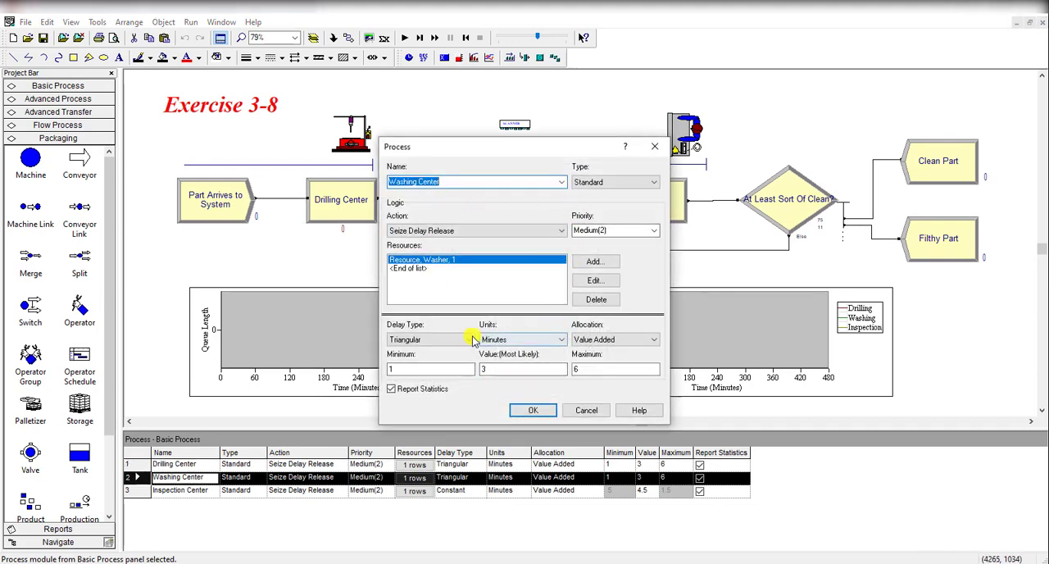
pyautogui.click(533, 410)
pyautogui.doubleClick(620, 204)
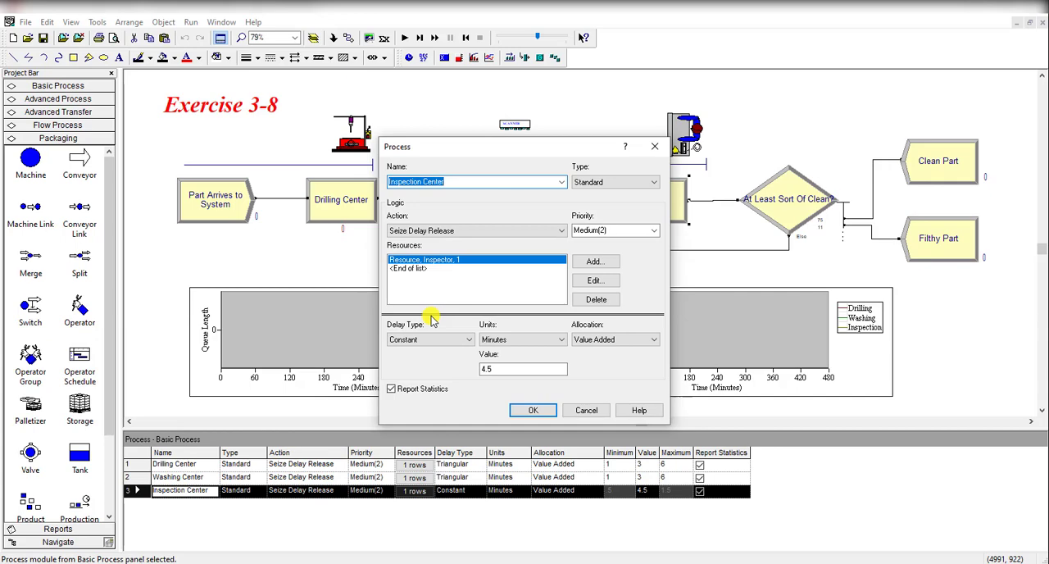
pyautogui.click(533, 409)
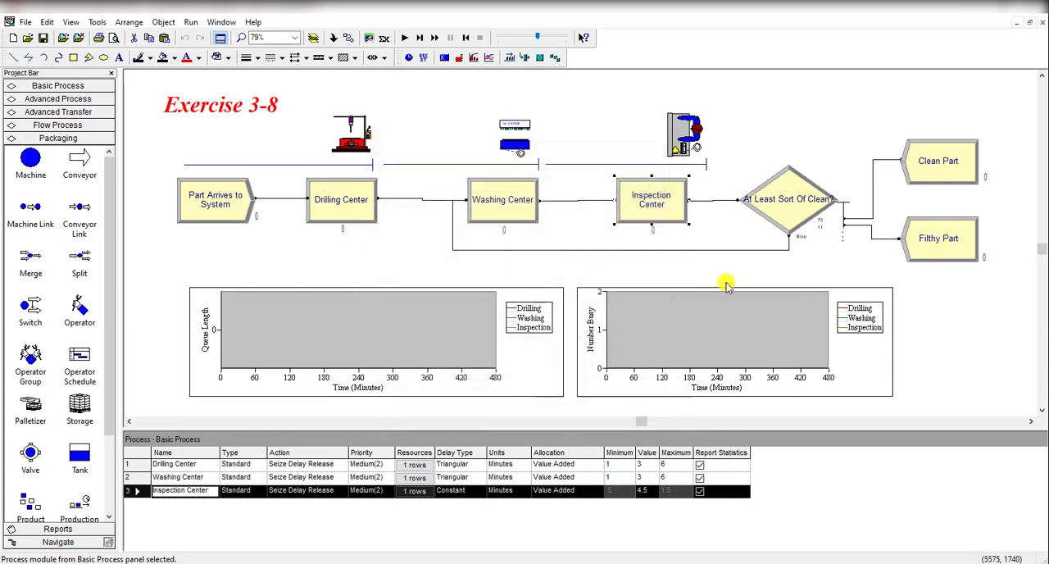
# Examine the decision type options and the first percentage of the At Least Sort Of Clean? module
pyautogui.doubleClick(778, 214)
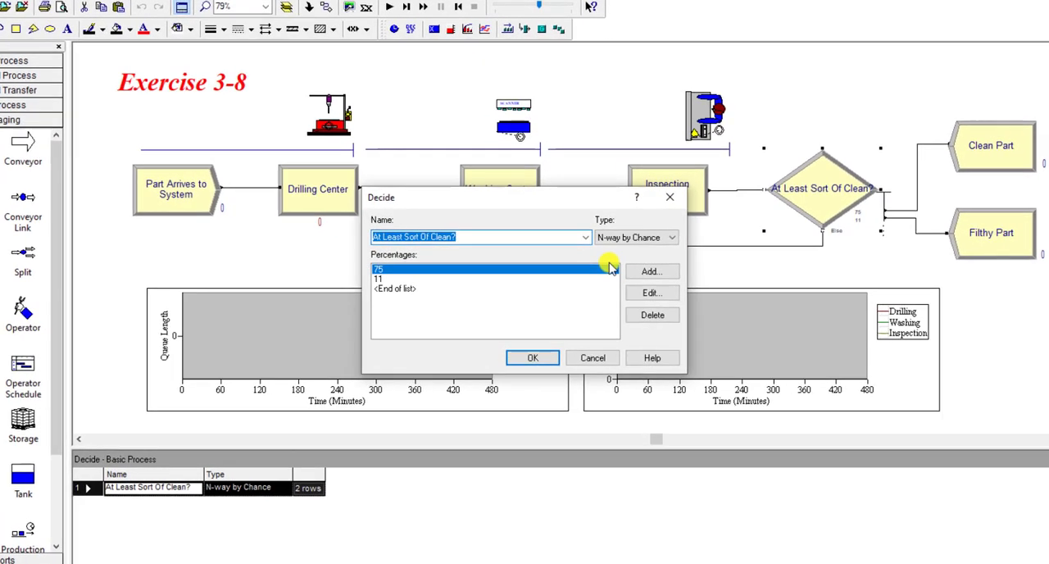
pyautogui.click(653, 238)
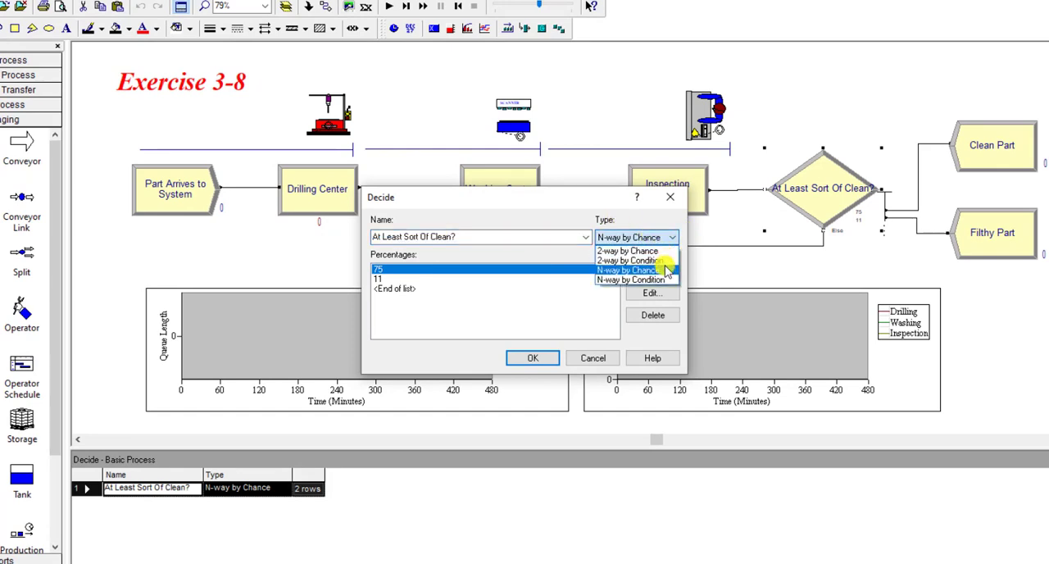
pyautogui.click(575, 215)
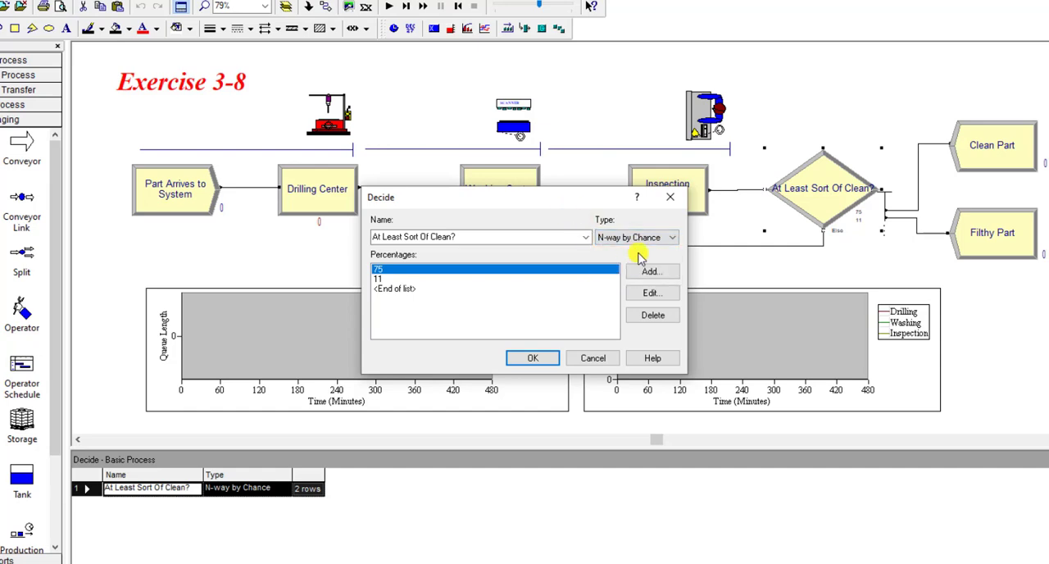
pyautogui.click(650, 292)
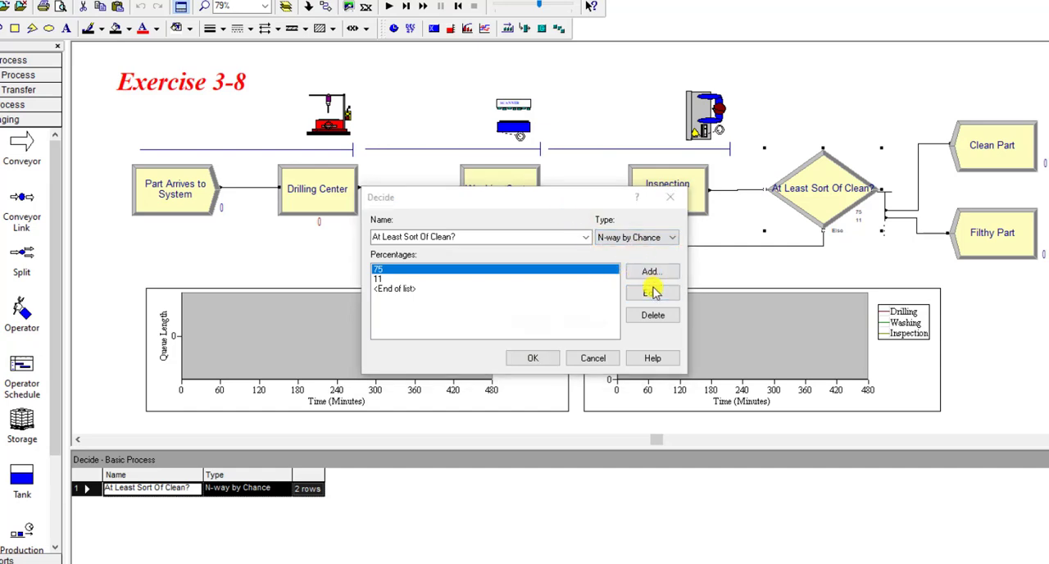
pyautogui.moveTo(494, 239); pyautogui.dragTo(747, 243)
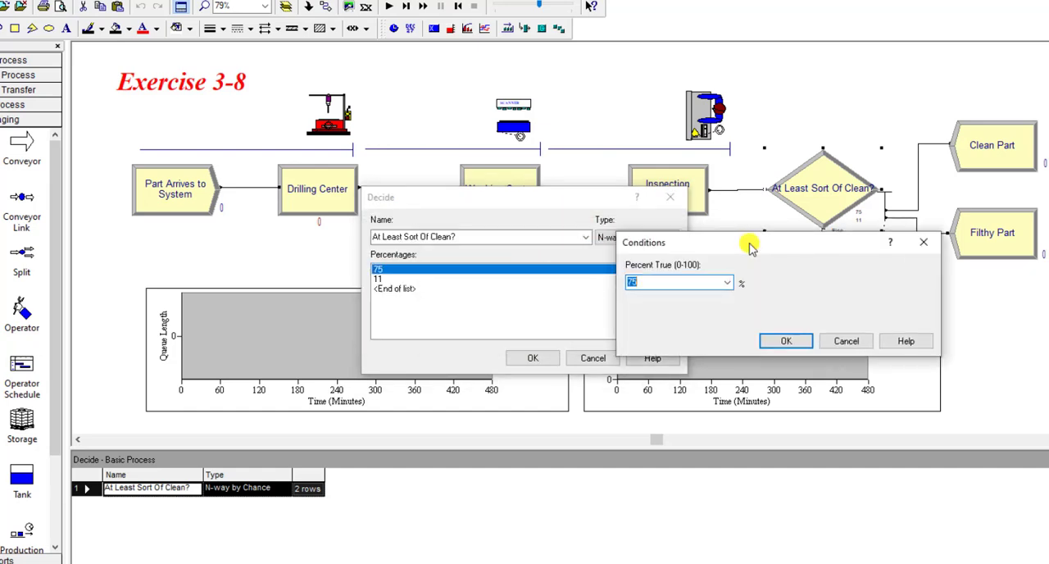
pyautogui.click(784, 341)
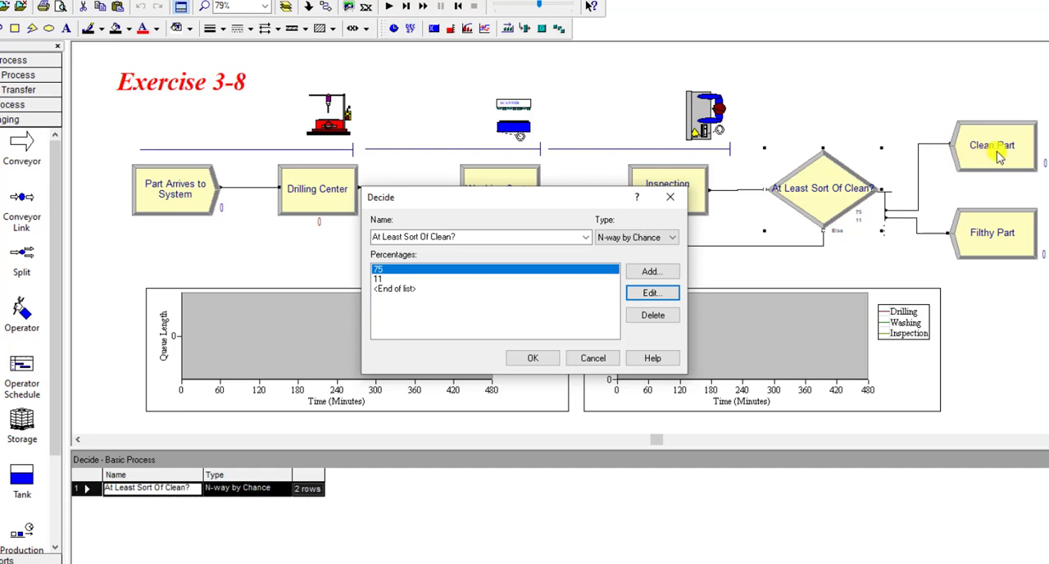
# Check the decision's second percentage against the failure probability in the Exercise 3-8 PDF, and close the module's settings
pyautogui.click(451, 278)
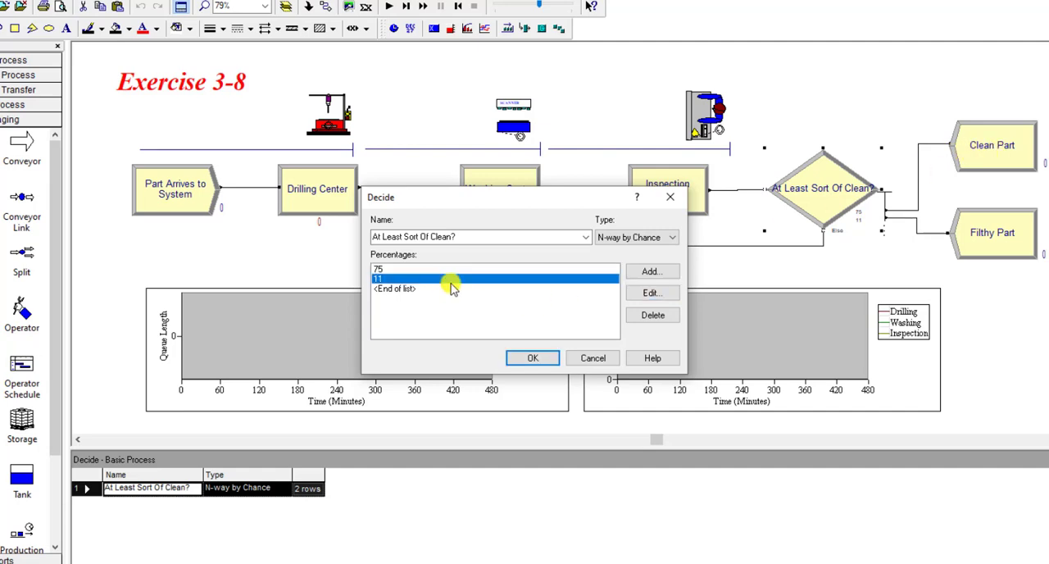
pyautogui.click(648, 294)
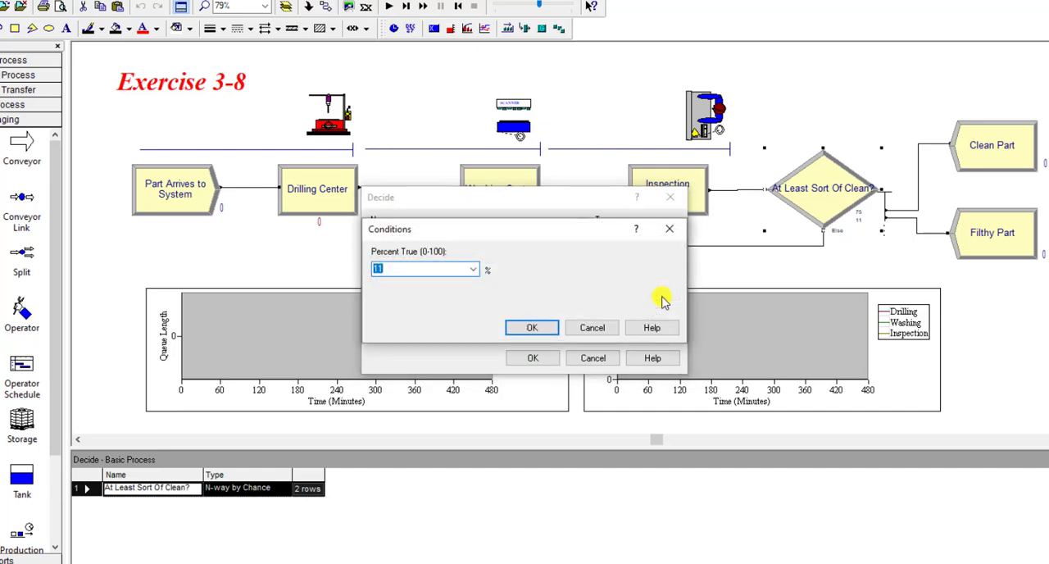
pyautogui.moveTo(585, 233); pyautogui.dragTo(821, 301)
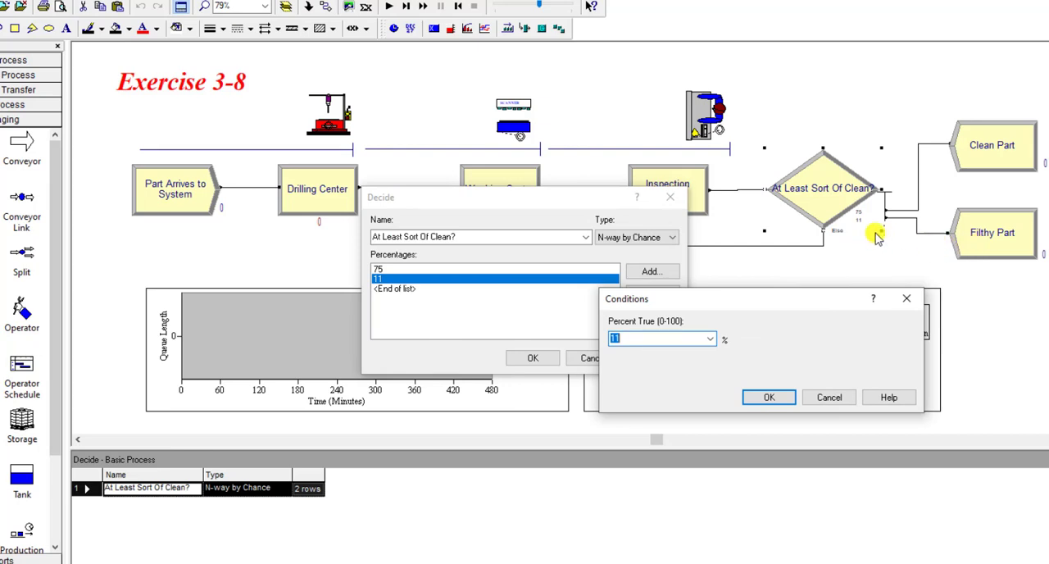
pyautogui.hotkey('alt', 'Tab')
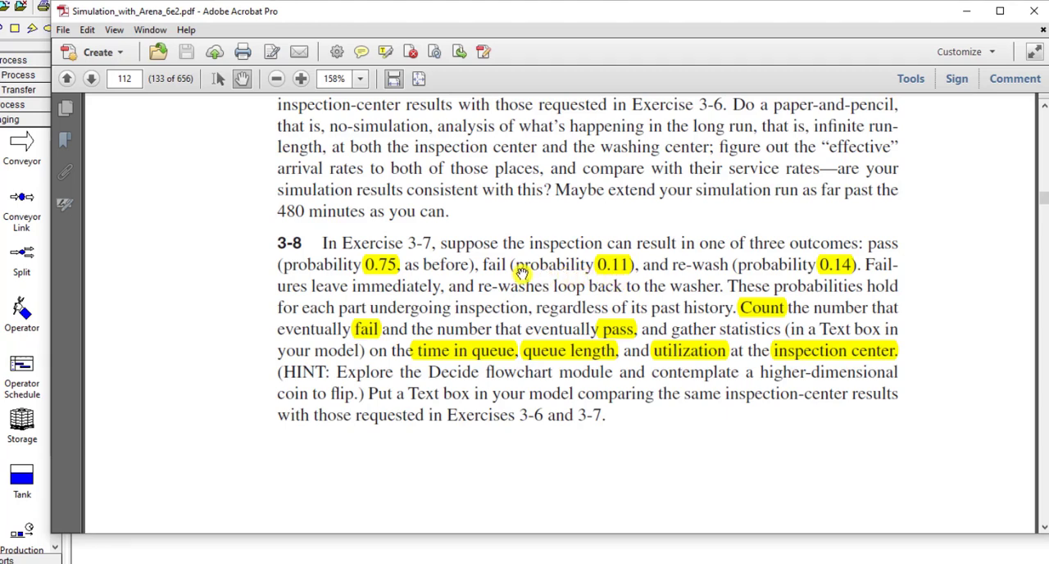
pyautogui.scroll(-3, 1041, 286)
pyautogui.hotkey('alt', 'Tab')
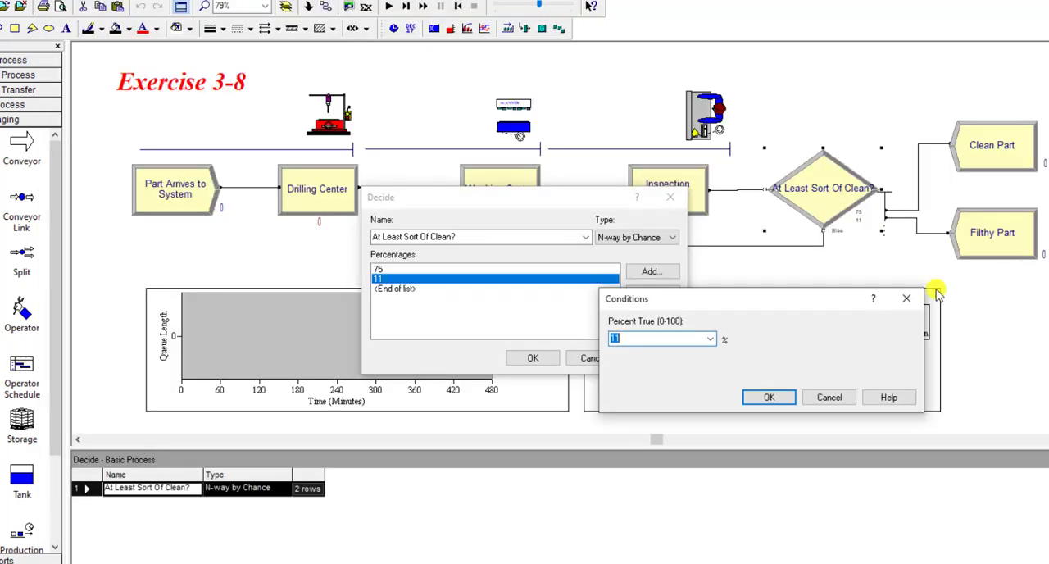
pyautogui.click(782, 397)
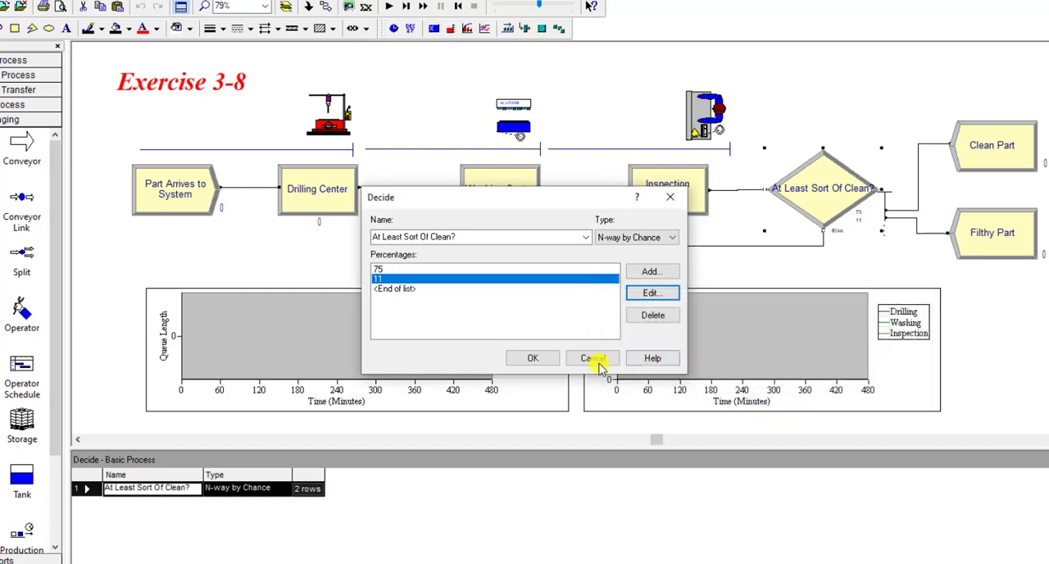
pyautogui.click(598, 364)
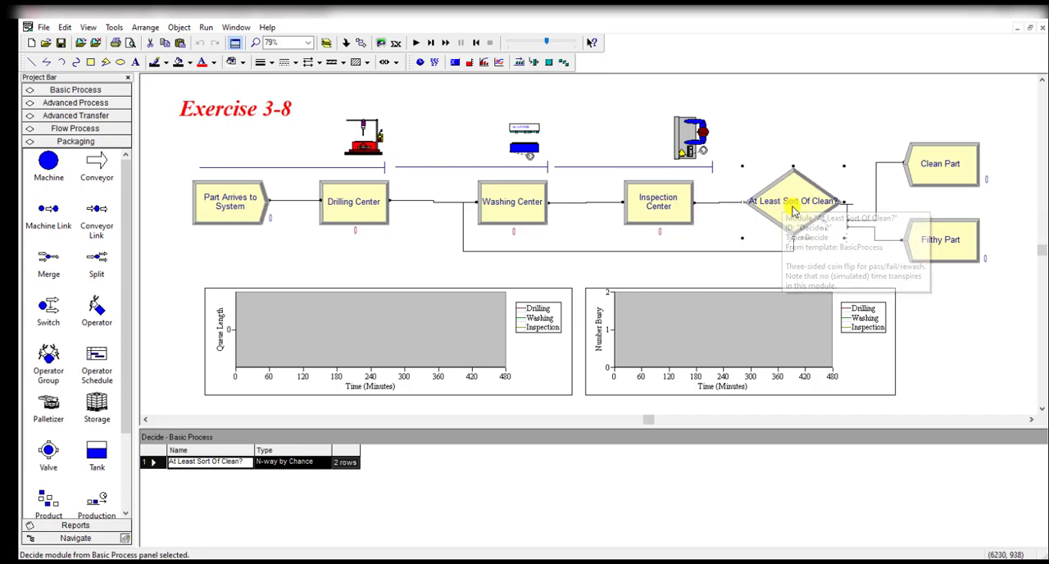
# Reopen the At Least Sort Of Clean? module and recheck its type options, keeping N-way by Chance
pyautogui.click(961, 211)
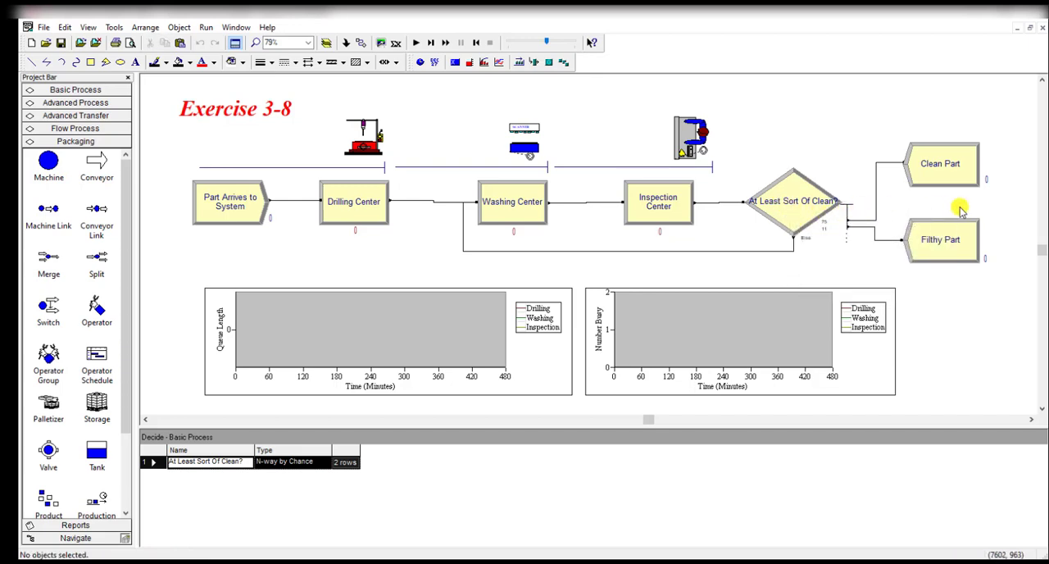
pyautogui.click(788, 187)
pyautogui.doubleClick(788, 187)
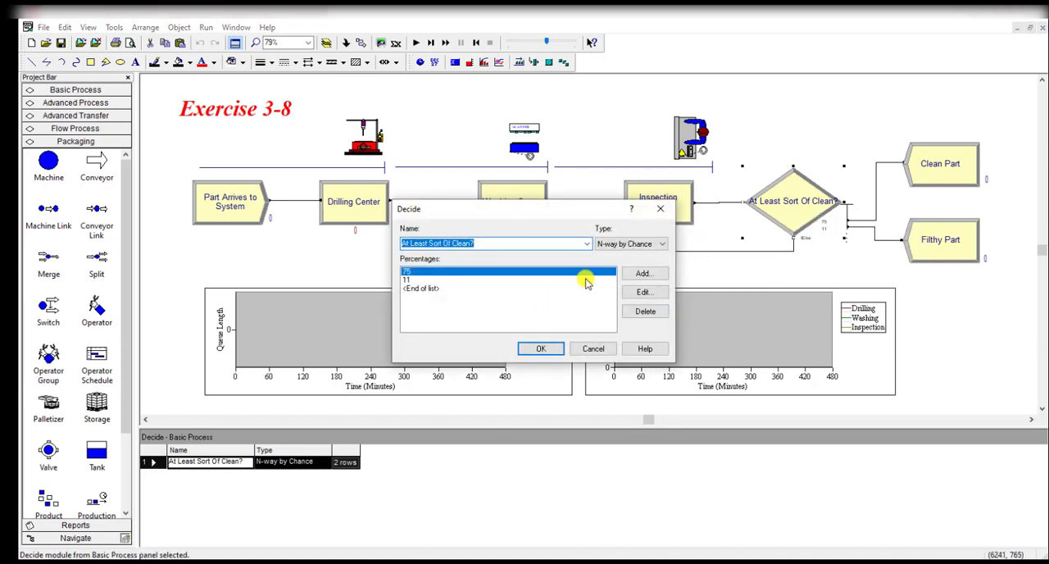
pyautogui.click(630, 245)
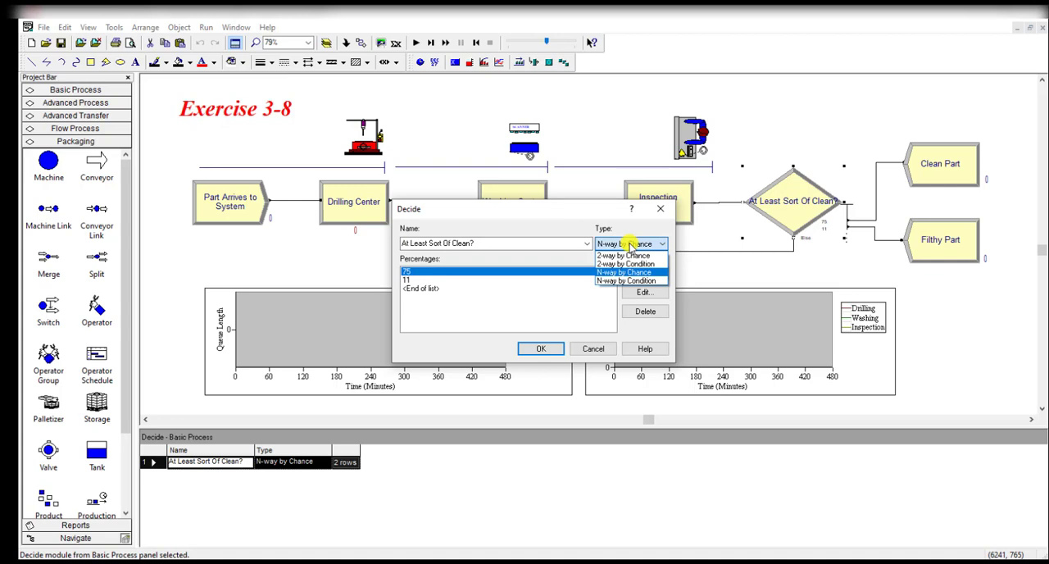
pyautogui.click(630, 245)
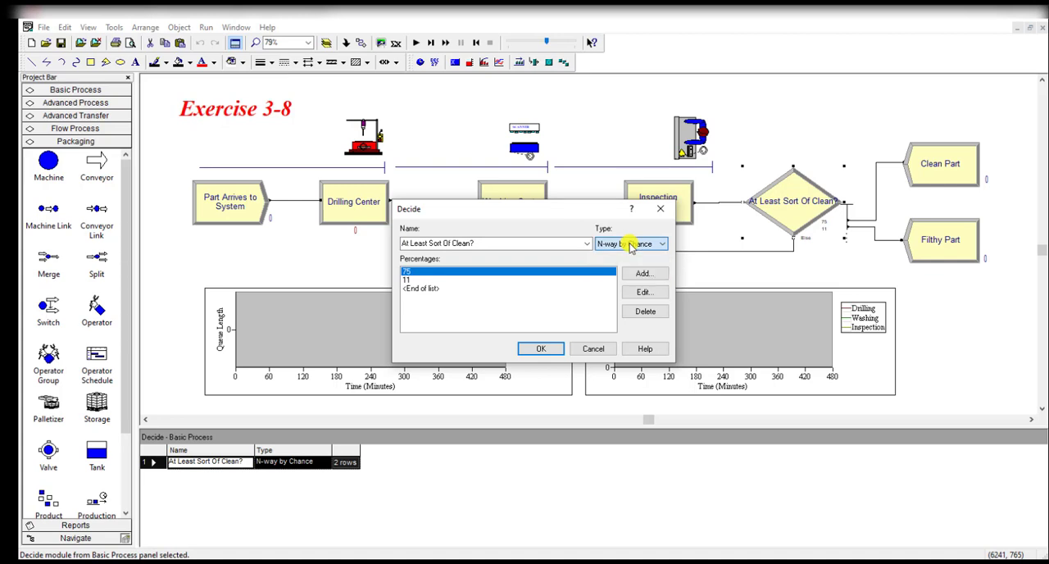
pyautogui.click(542, 350)
# Inspect the Queue Length and Number Busy plots below the flowchart
pyautogui.click(276, 318)
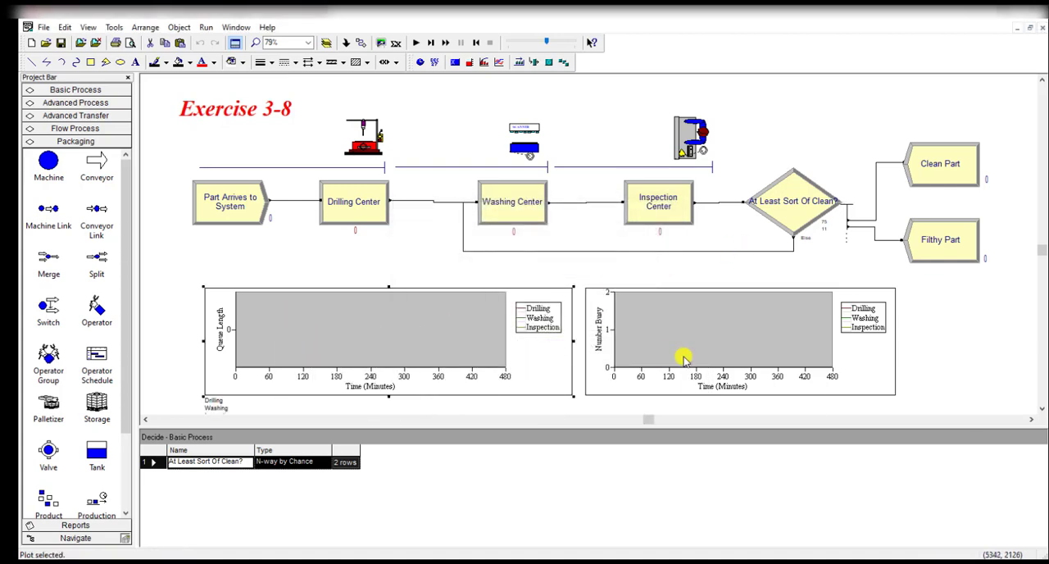
pyautogui.click(682, 357)
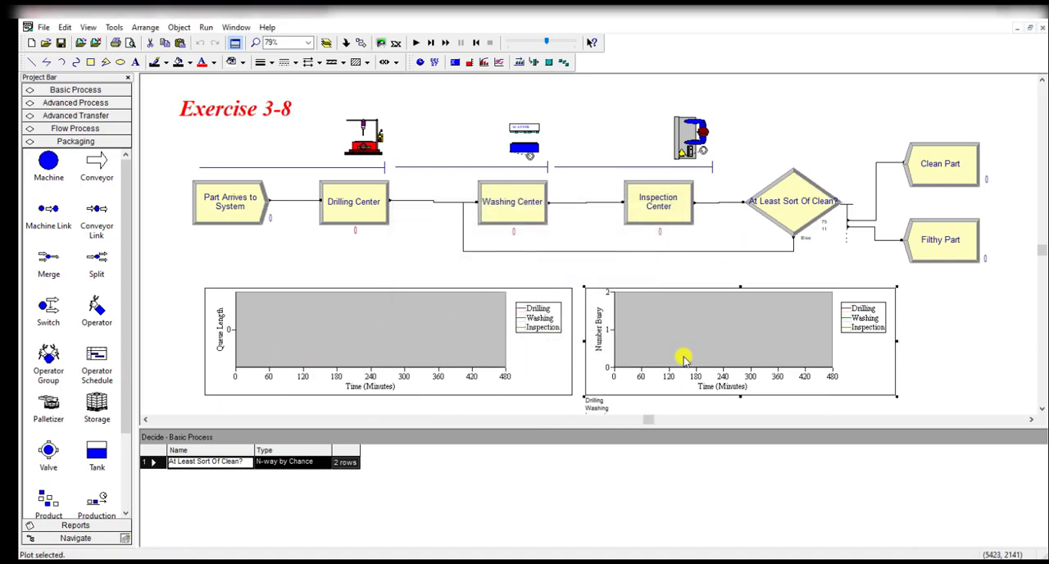
pyautogui.click(275, 364)
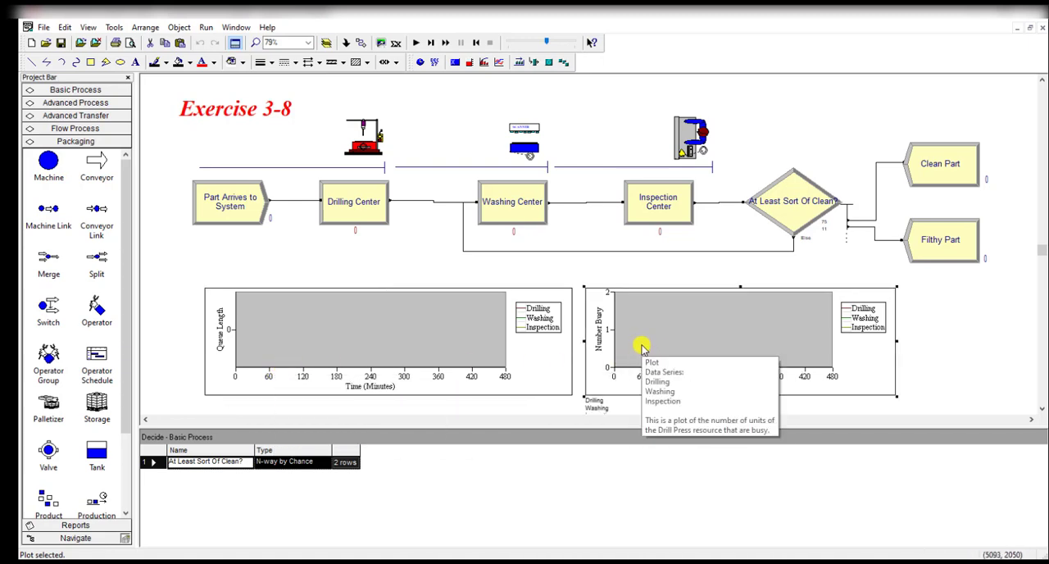
pyautogui.click(920, 350)
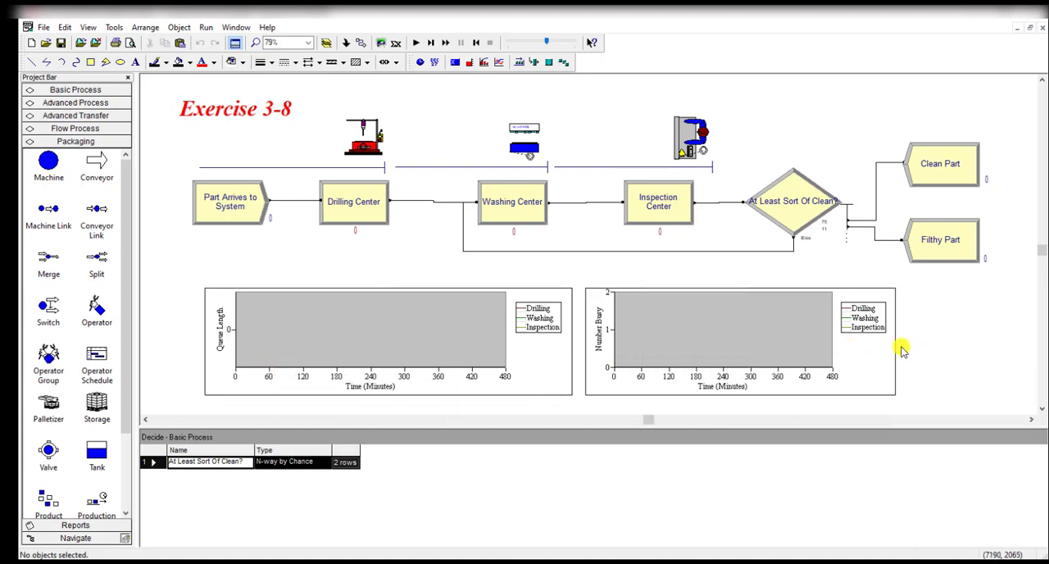
# Check the replication parameters in the model's Run Setup
pyautogui.click(206, 27)
pyautogui.click(212, 43)
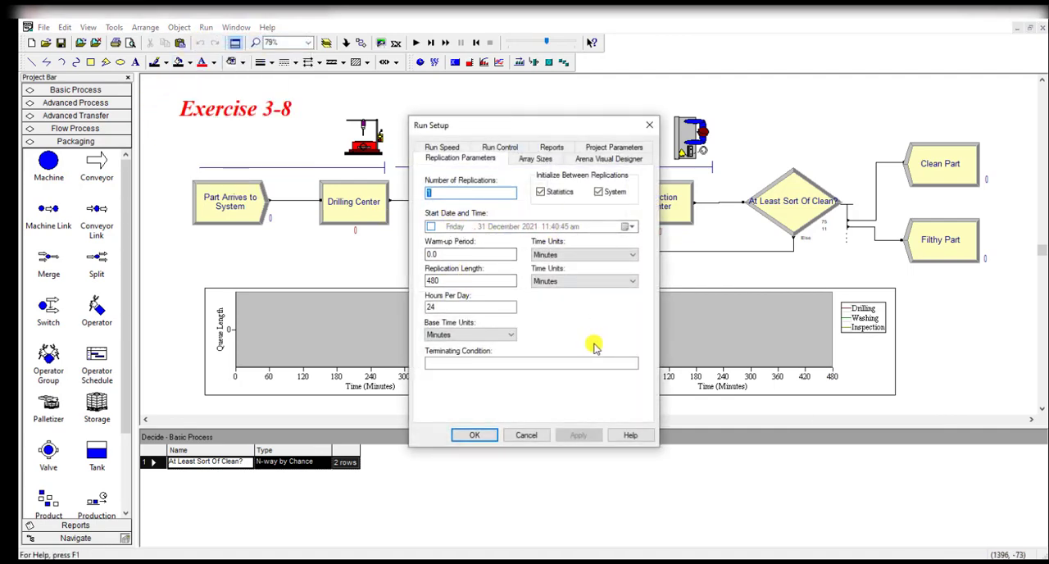
pyautogui.click(474, 435)
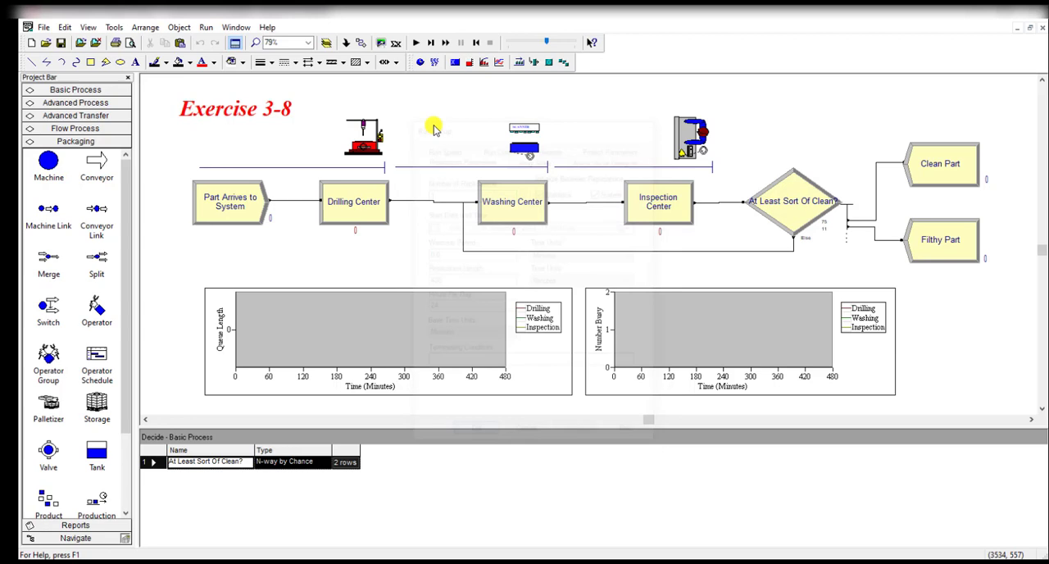
# Run the simulation to completion at a lower animation speed and open the results report
pyautogui.click(415, 43)
pyautogui.moveTo(547, 43); pyautogui.dragTo(525, 46)
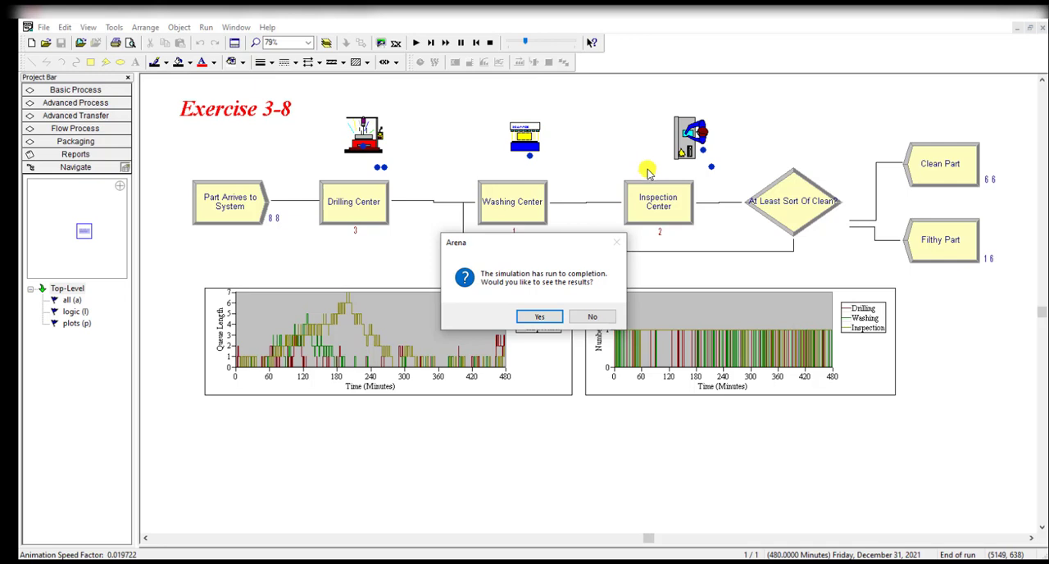
pyautogui.click(540, 316)
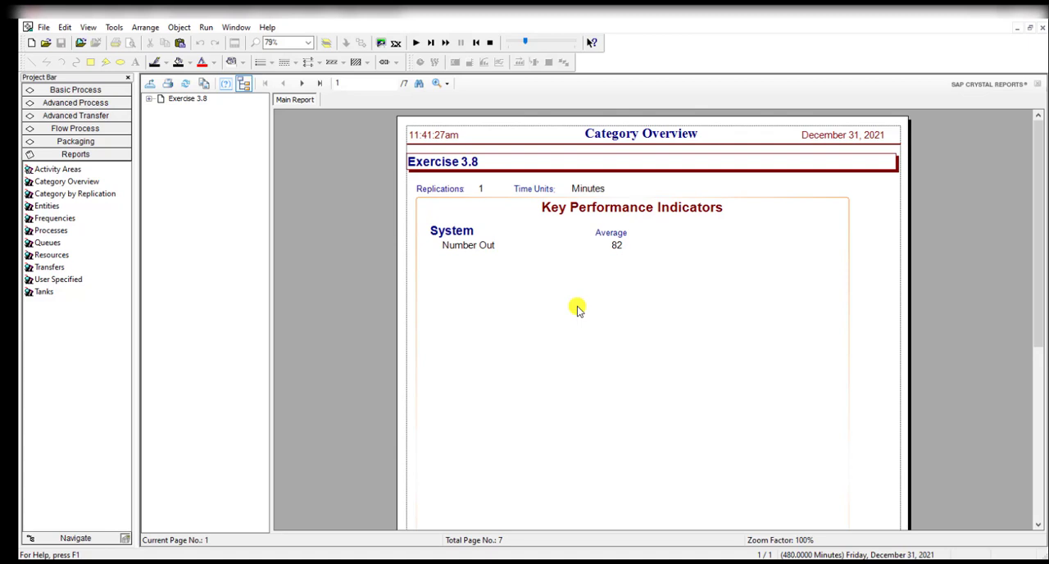
# Examine the waiting time and number waiting for each station in the Queue section of the Category Overview report
pyautogui.click(149, 99)
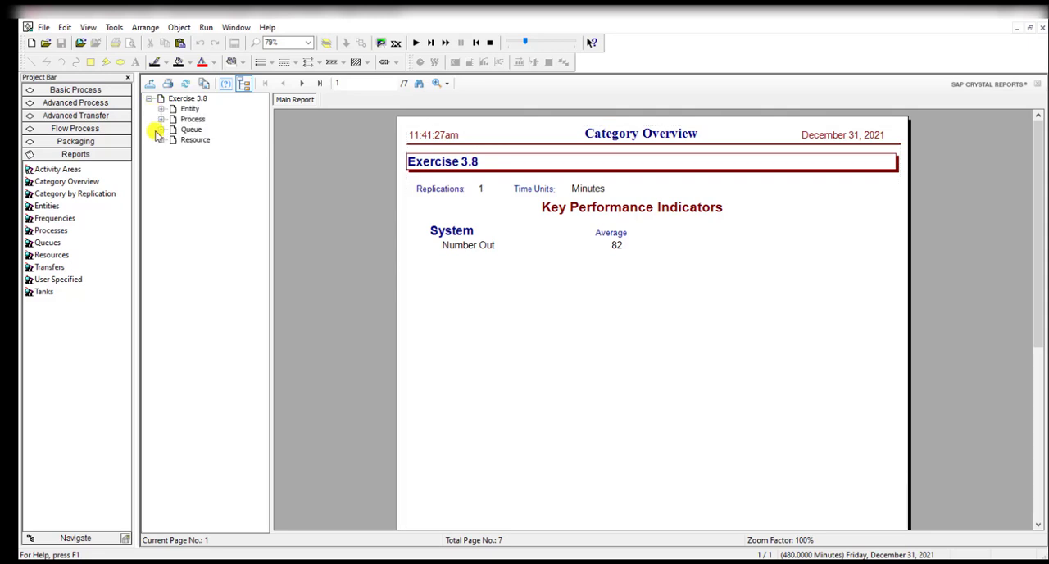
pyautogui.click(161, 131)
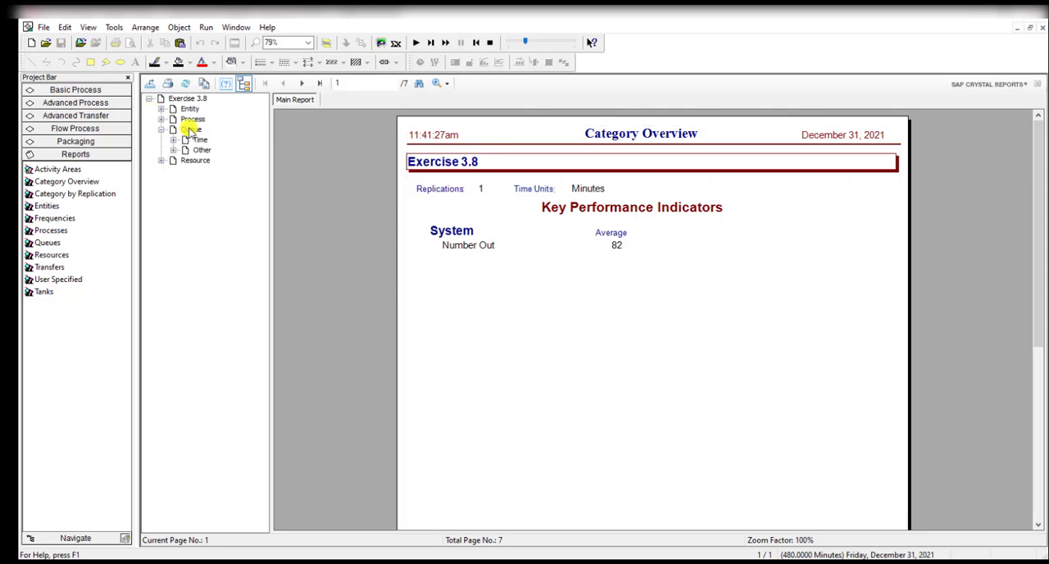
pyautogui.click(191, 129)
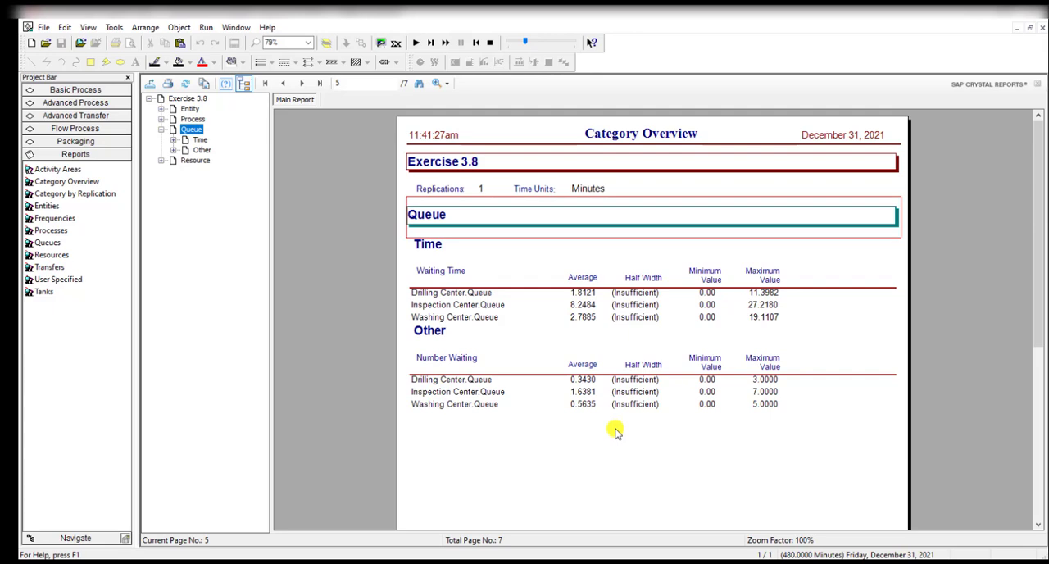
# Examine the usage tables and utilization chart in the report's Resource section, and close the report to return to the flowchart
pyautogui.click(197, 160)
pyautogui.scroll(-3, 449, 396)
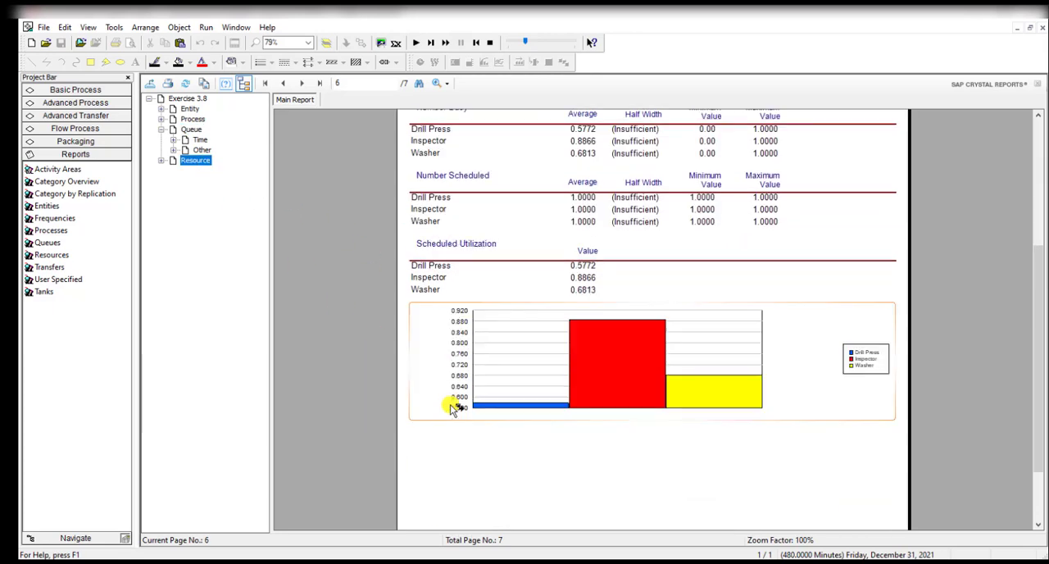
pyautogui.scroll(2, 508, 217)
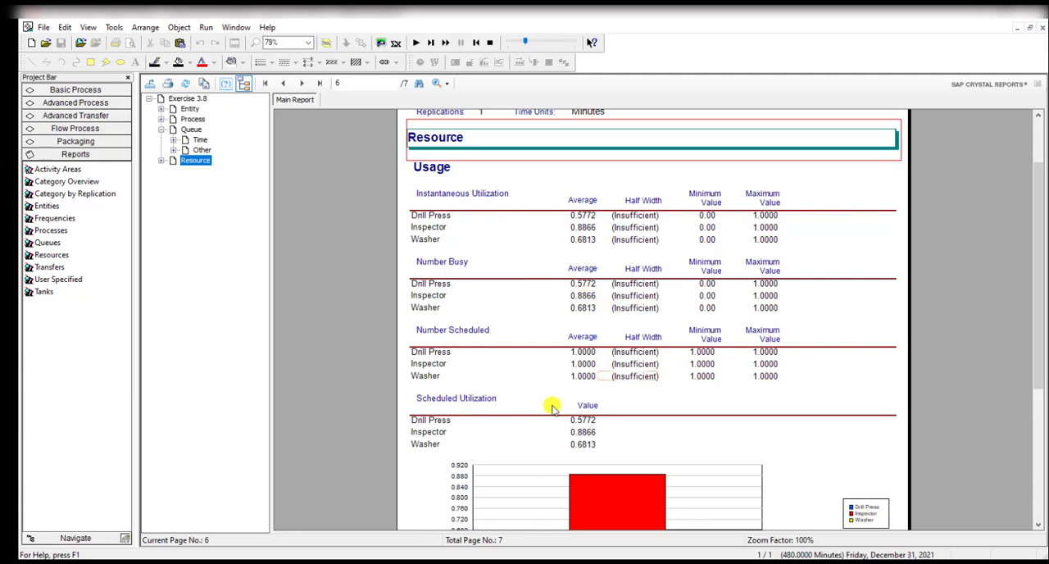
pyautogui.click(1041, 27)
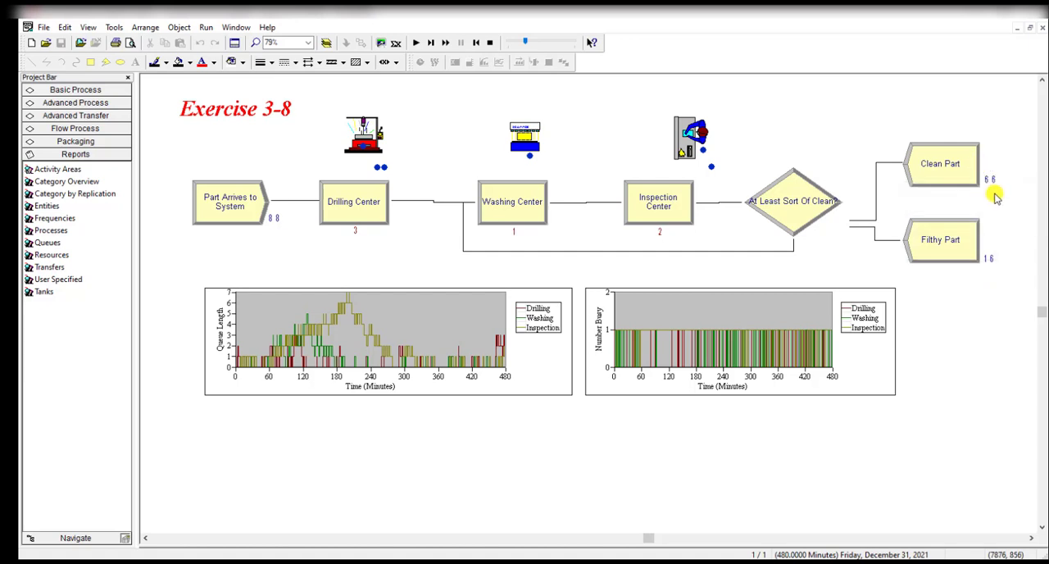
pyautogui.click(825, 162)
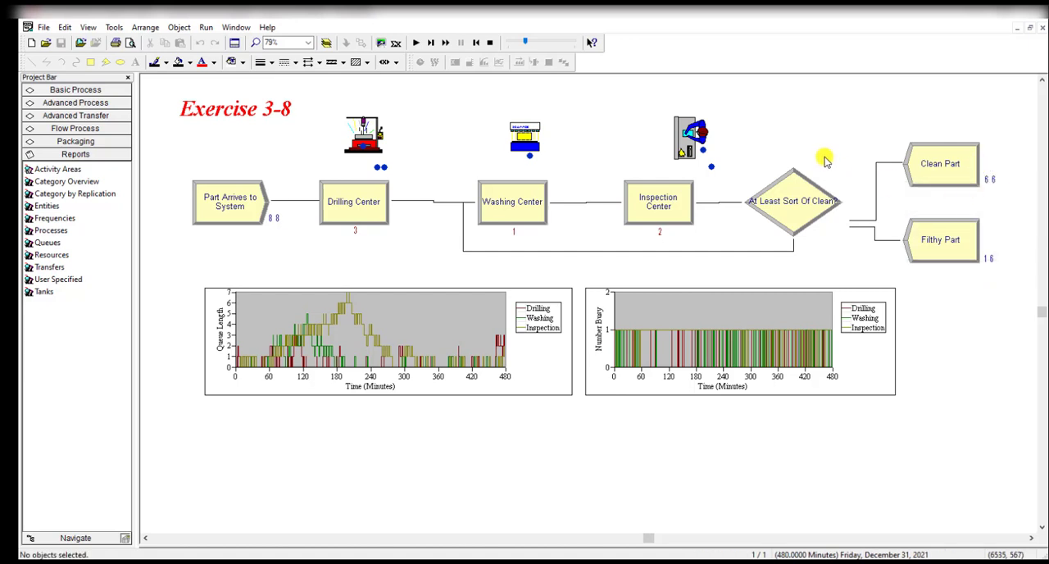